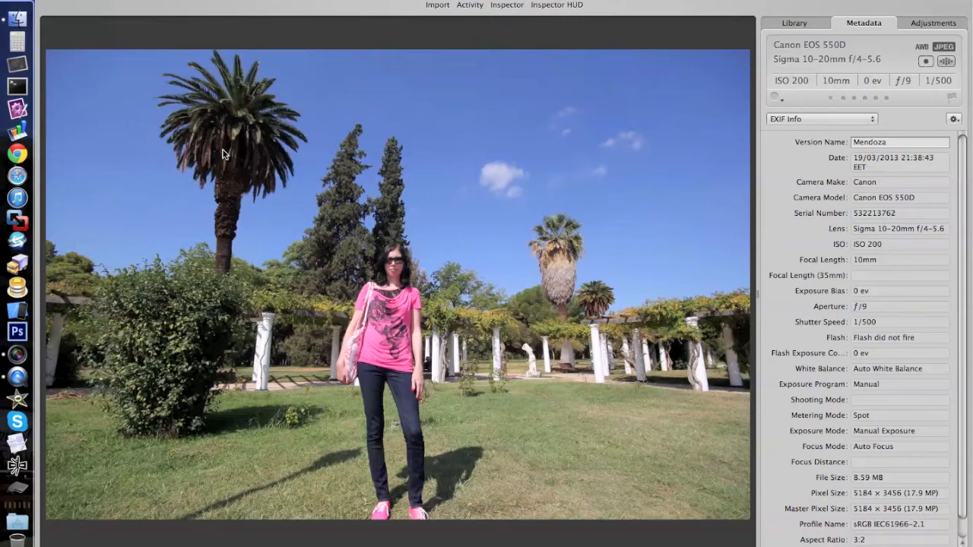
Step: Crop the photo to a custom 2:1 ratio at full width, 5184 by 2593, with Y offset 139
left_click(922, 24)
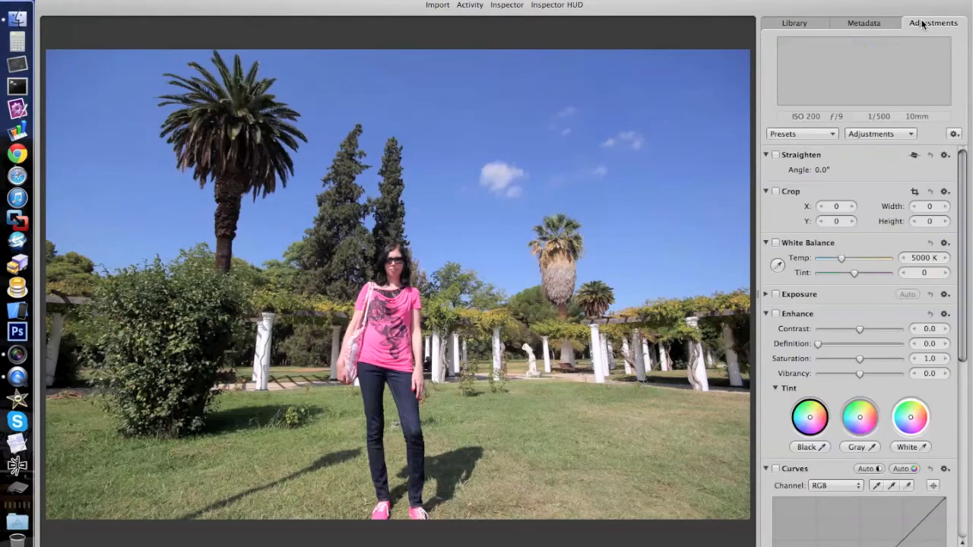
left_click(914, 191)
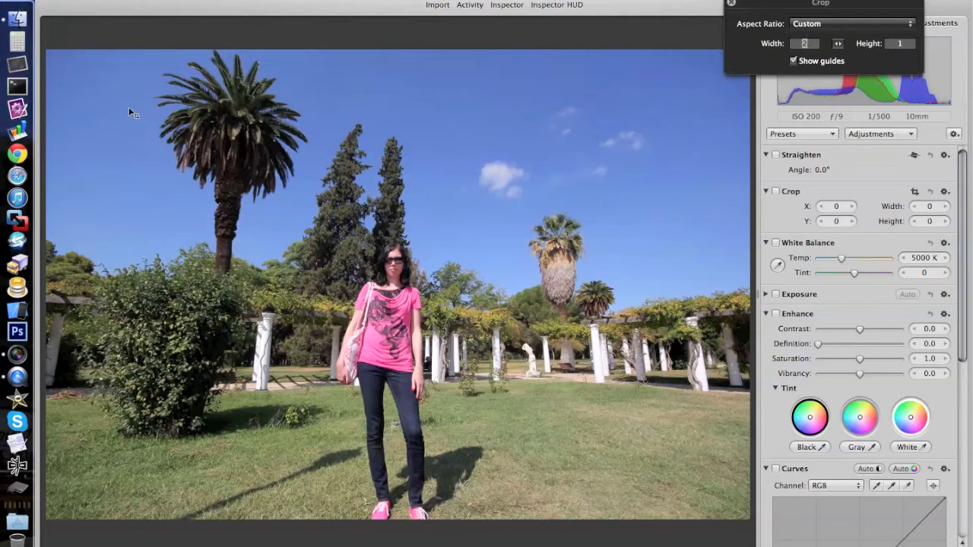
left_click_drag(53, 105, 749, 450)
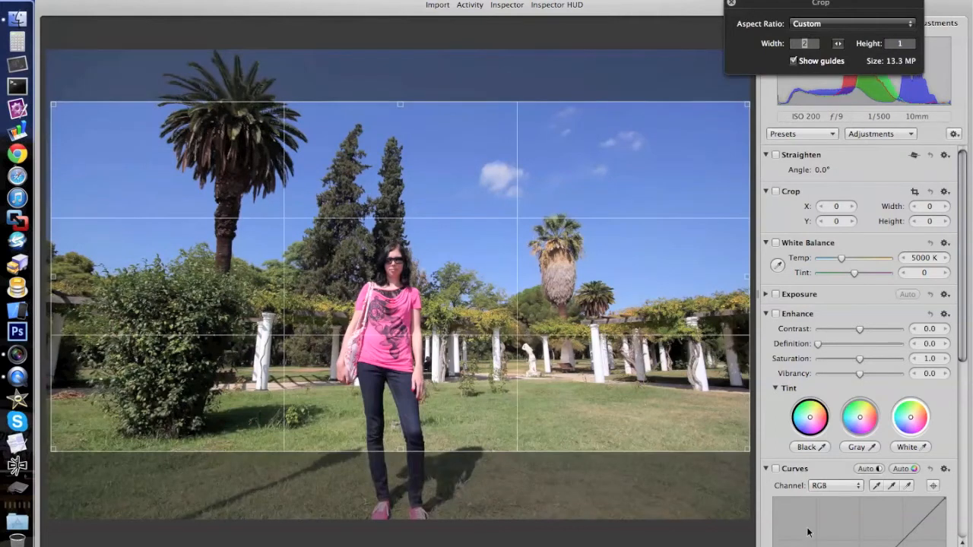
left_click_drag(605, 333, 586, 308)
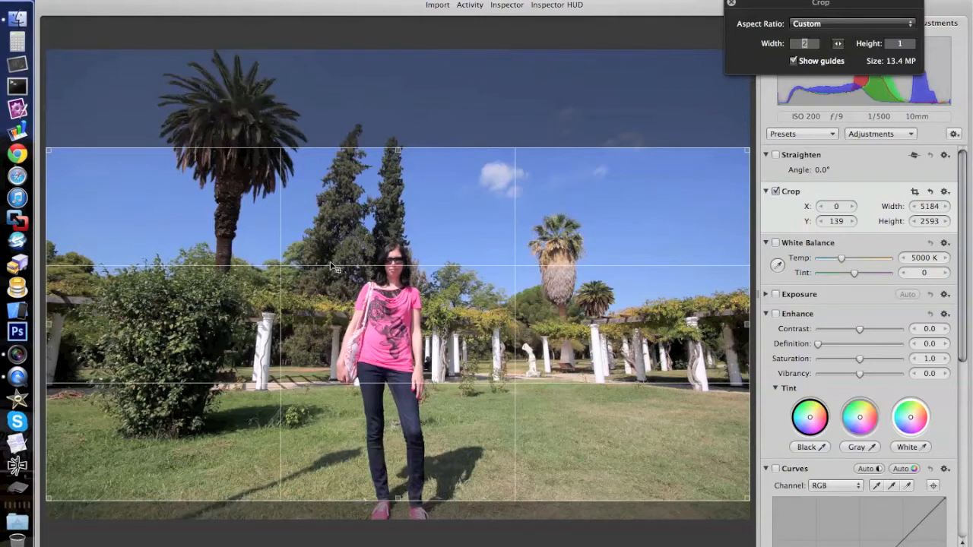
key("Return")
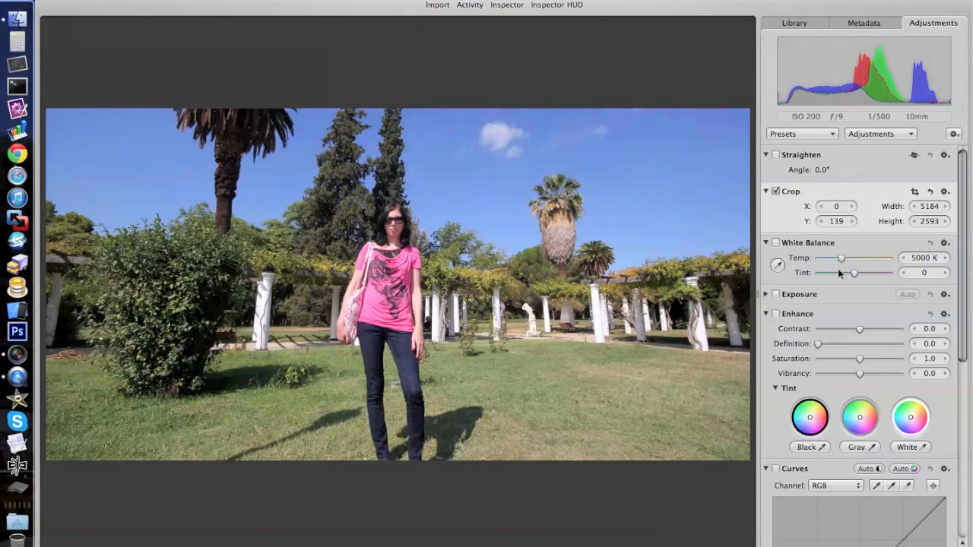
Step: Sample the sky blue into the first Color swatch and raise its saturation to 42.7
scroll(800, 338, "down", 1)
scroll(799, 338, "down", 10)
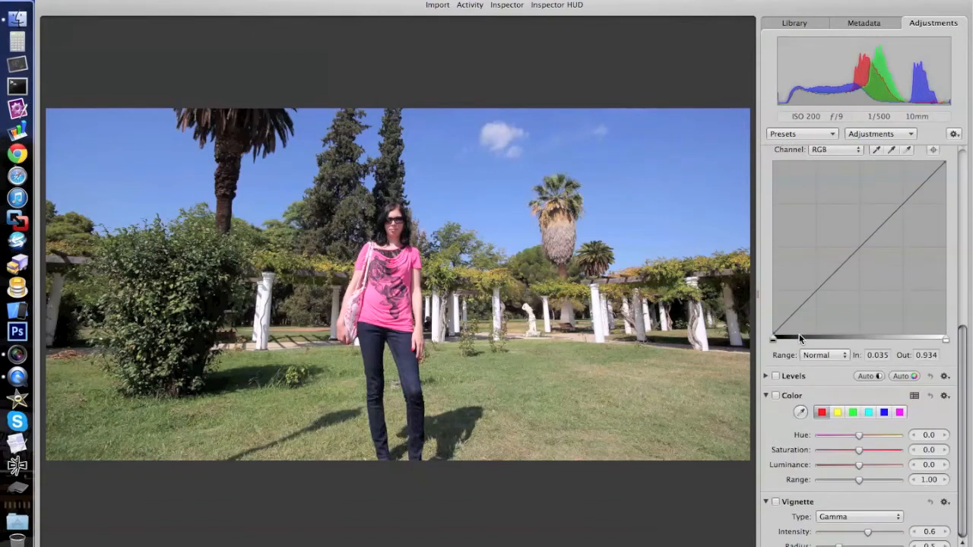
left_click(800, 412)
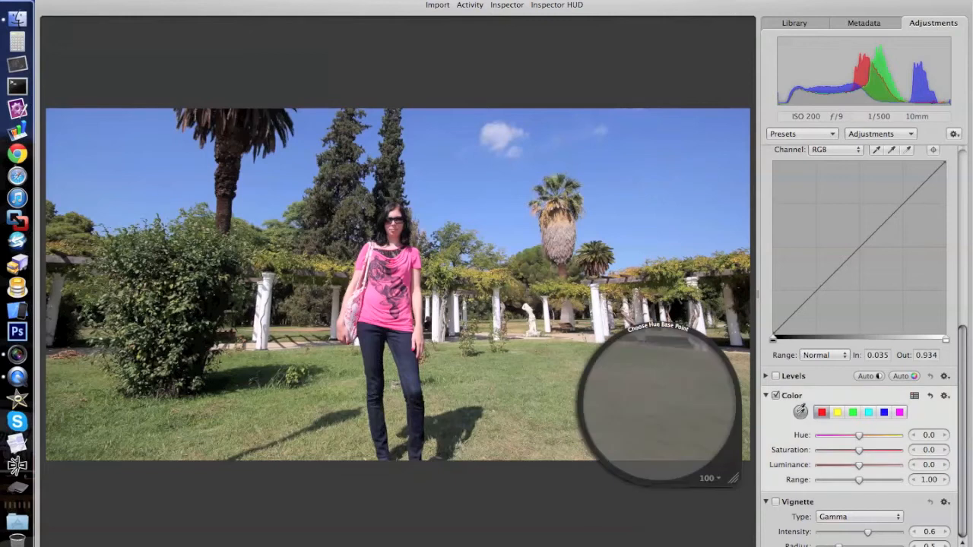
left_click(658, 173)
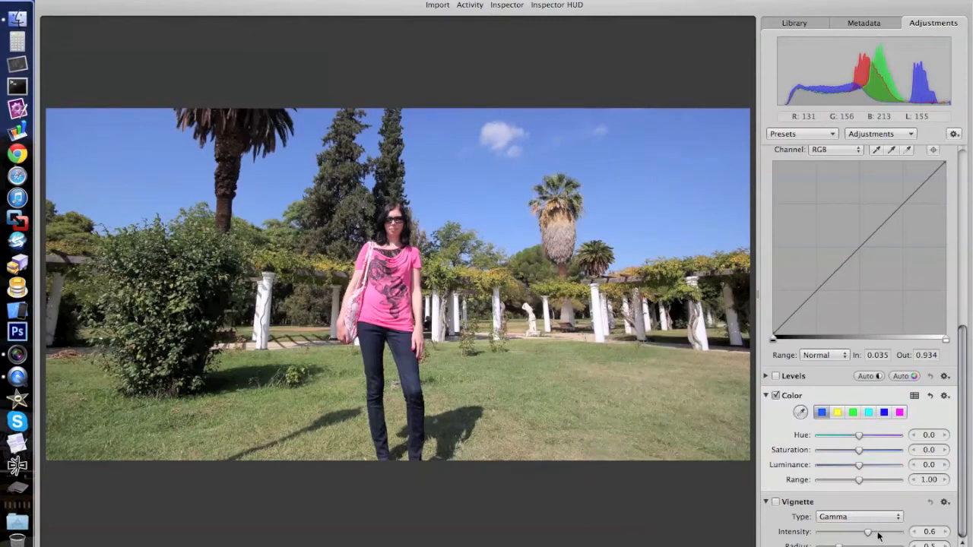
left_click_drag(859, 450, 877, 450)
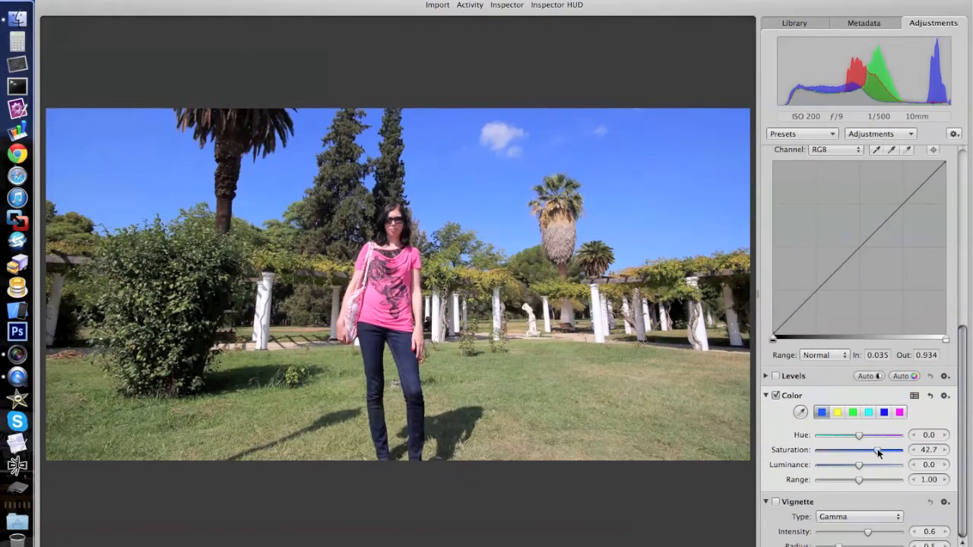
Step: Sample the grass colour into the yellow swatch, raise its saturation to about 33 and shift its hue toward green
left_click(836, 412)
left_click(800, 412)
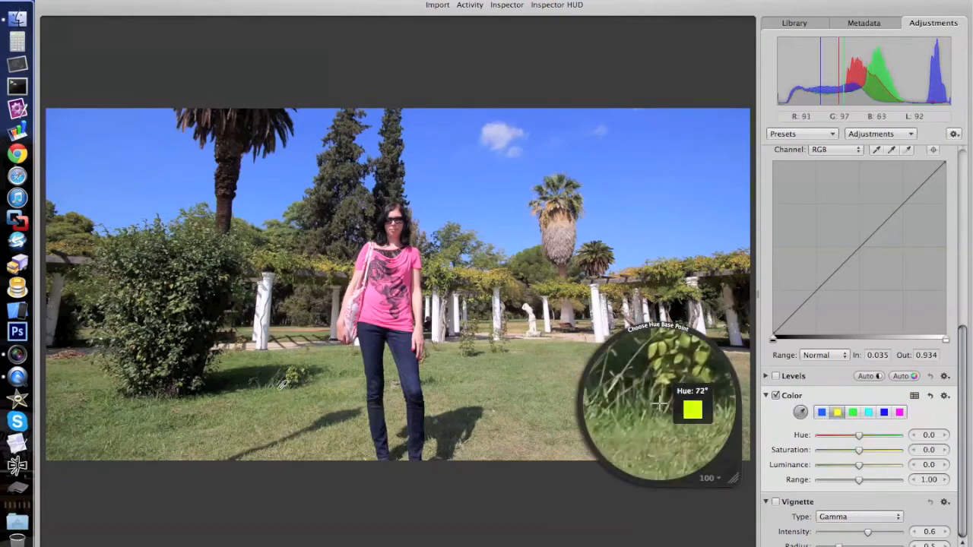
left_click(248, 397)
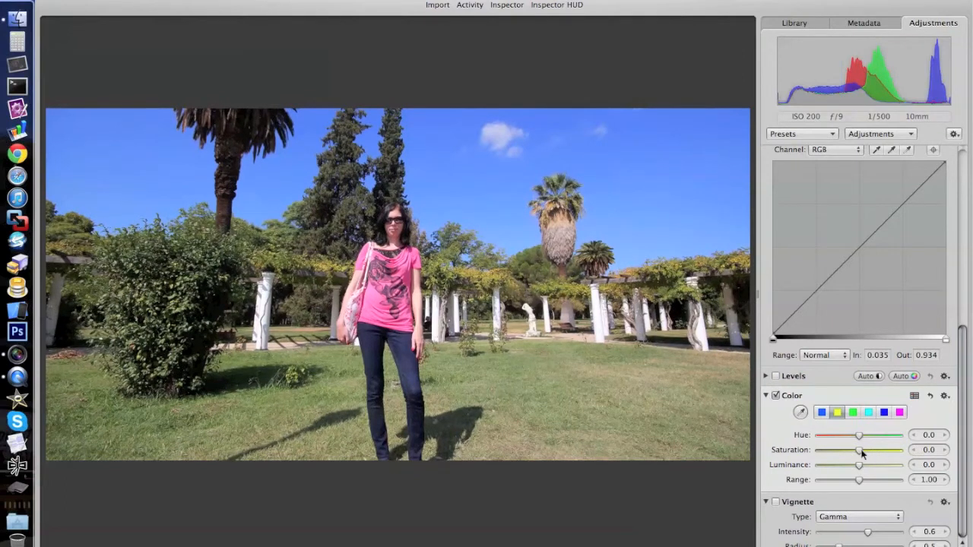
left_click_drag(859, 450, 873, 449)
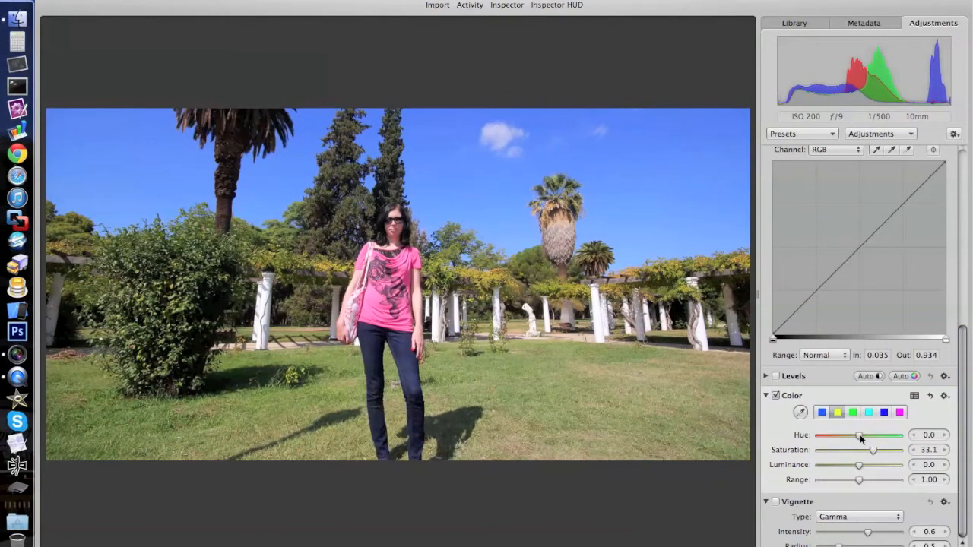
left_click_drag(860, 438, 874, 437)
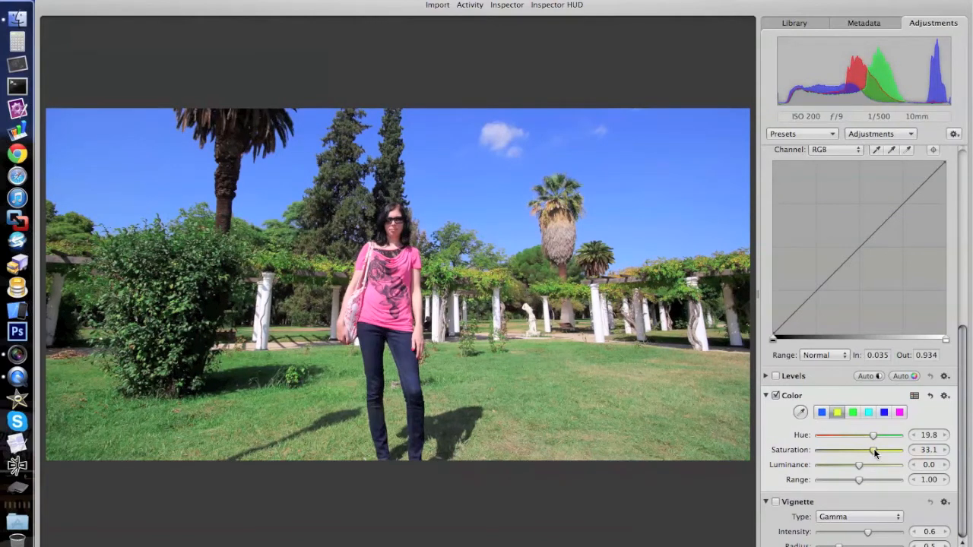
left_click_drag(874, 451, 872, 452)
left_click_drag(873, 434, 870, 434)
Step: Sample the pink shirt into the green swatch and set its saturation to 21.8 and luminance to -4.0
left_click(852, 412)
left_click(802, 412)
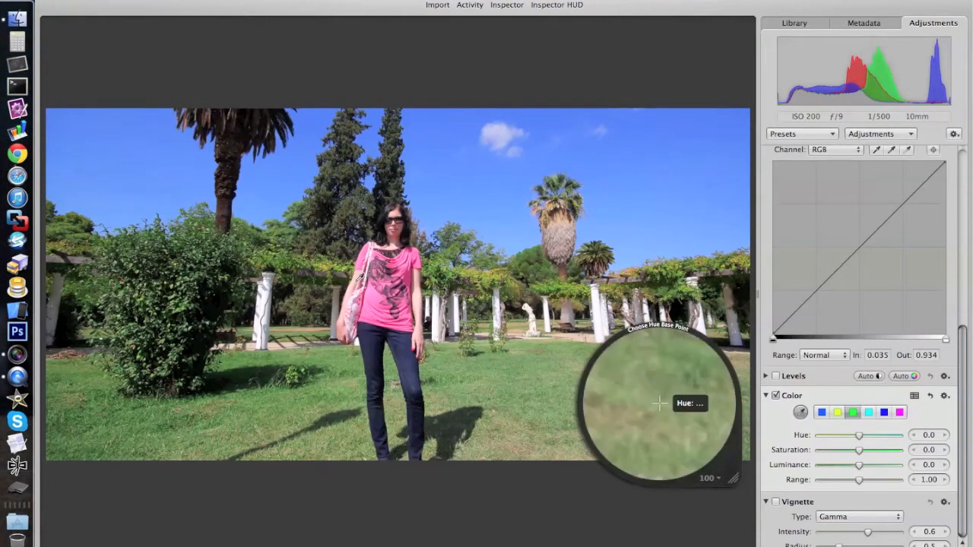
left_click(372, 298)
mouse_move(859, 450)
left_mouse_down()
mouse_move(860, 464)
mouse_move(899, 465)
mouse_move(821, 474)
mouse_move(856, 473)
mouse_move(871, 452)
left_mouse_up()
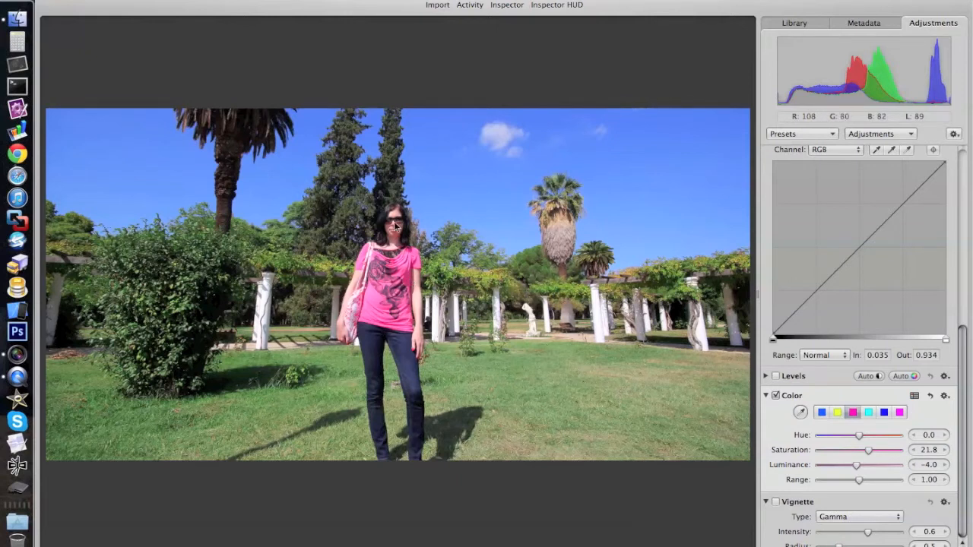
Step: Lighten the woman's face with the Dodge quick brush at softness 0.76 and strength 0.75, with the amount set to 0.68
key("z")
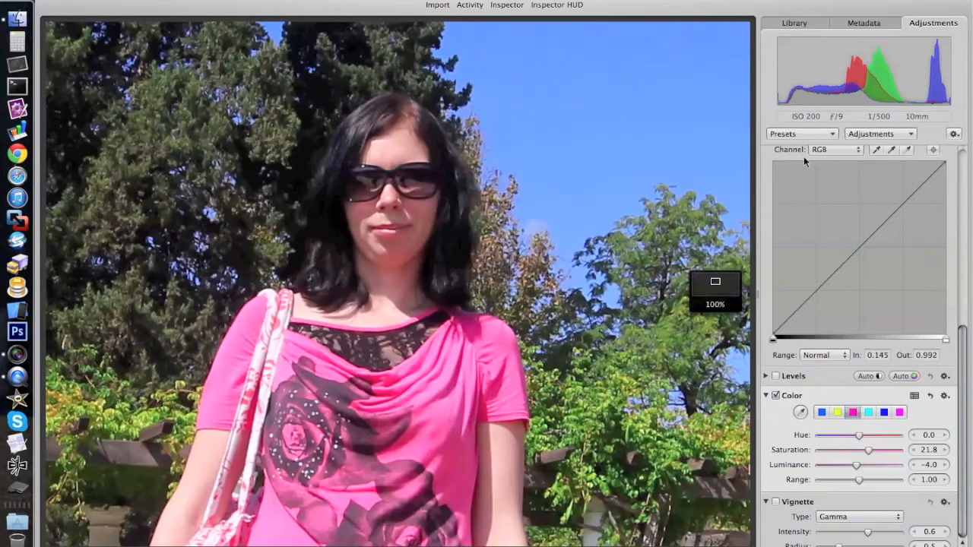
left_click(870, 134)
mouse_move(872, 149)
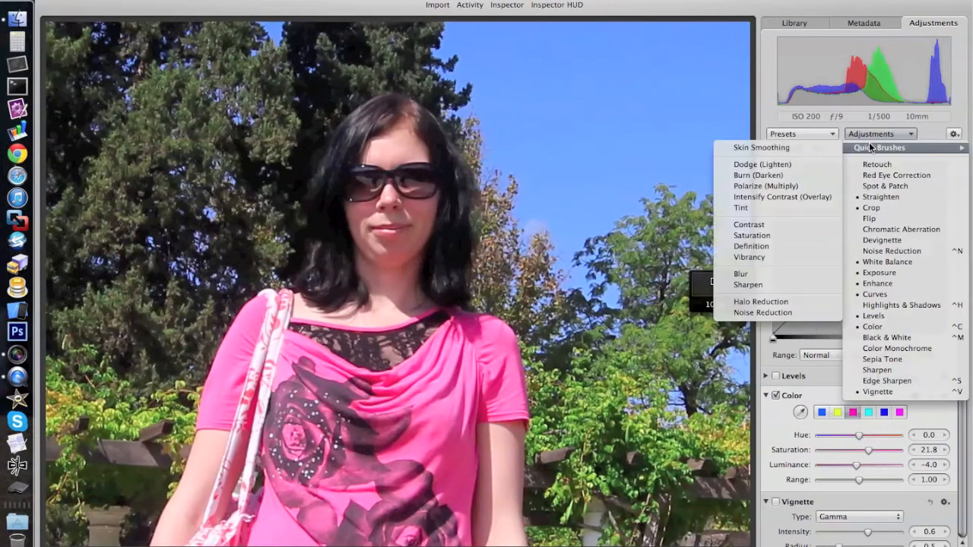
left_click(800, 163)
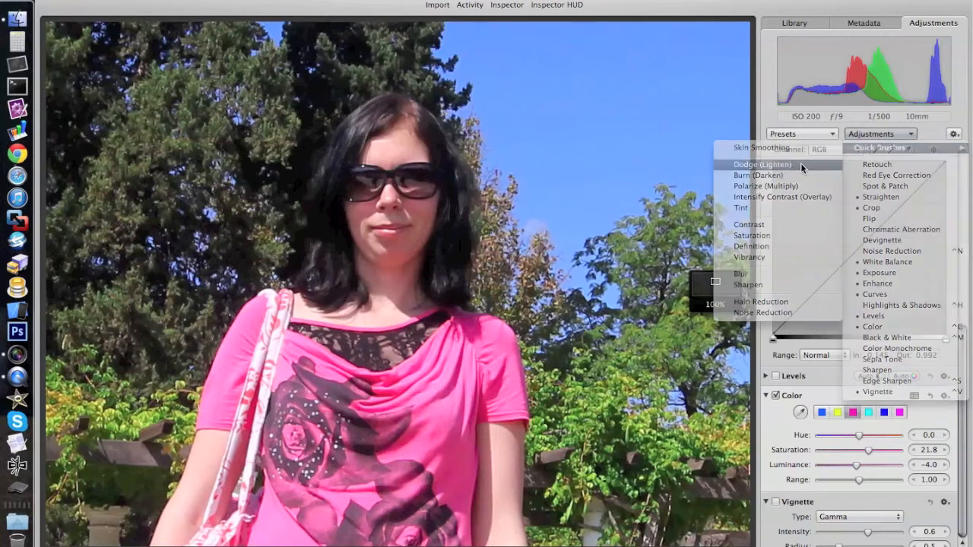
scroll(407, 207, "down", 10)
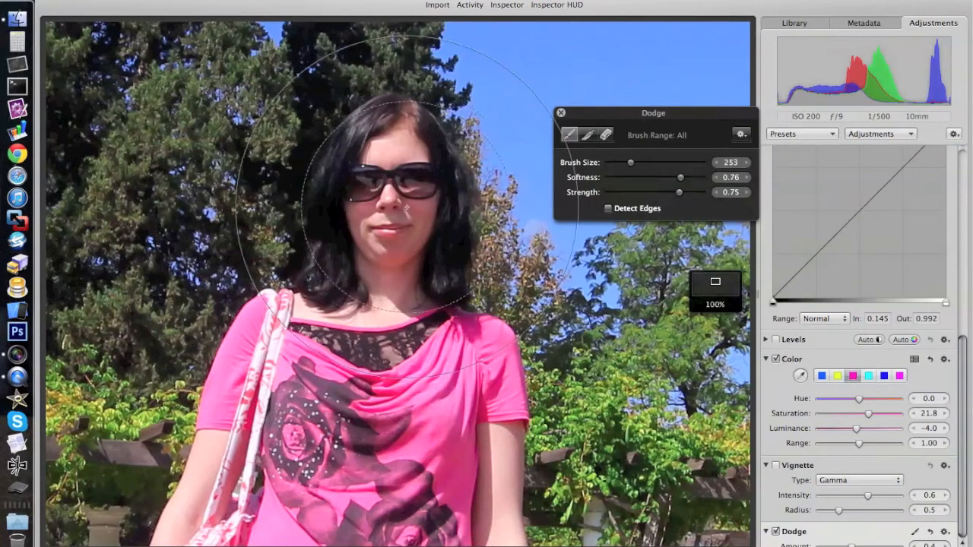
mouse_move(406, 207)
left_mouse_down()
mouse_move(385, 178)
mouse_move(380, 206)
mouse_move(393, 253)
mouse_move(391, 184)
mouse_move(386, 217)
mouse_move(406, 260)
mouse_move(388, 227)
mouse_move(395, 221)
mouse_move(370, 261)
left_mouse_up()
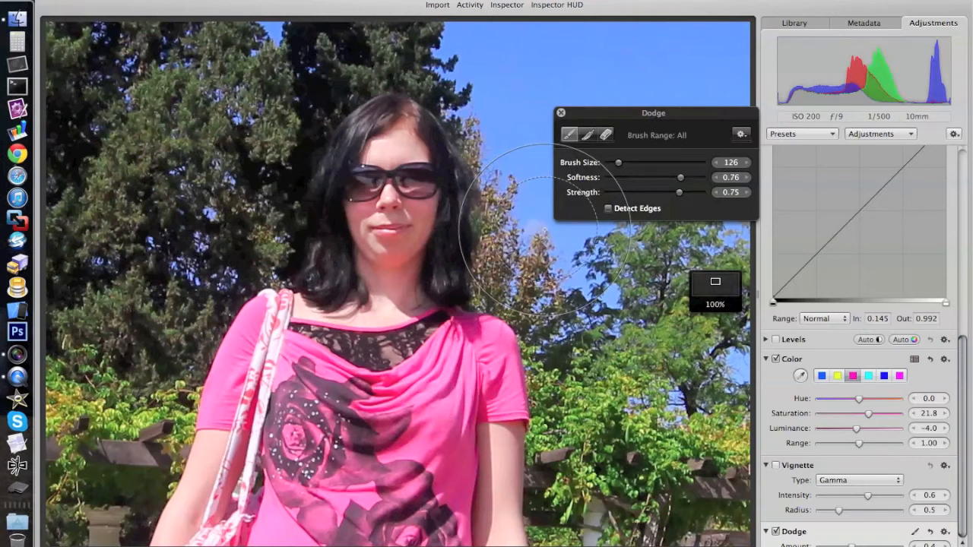
left_click(561, 113)
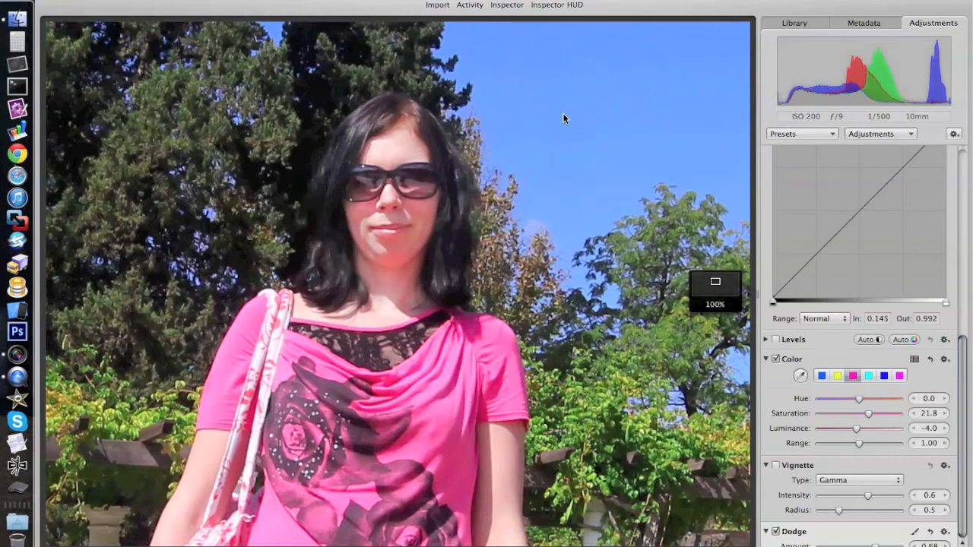
Step: Darken the grass with the Polarize (Multiply) quick brush at size 1000, softness 1 and strength 1, with intensity set to 0.86
key("z")
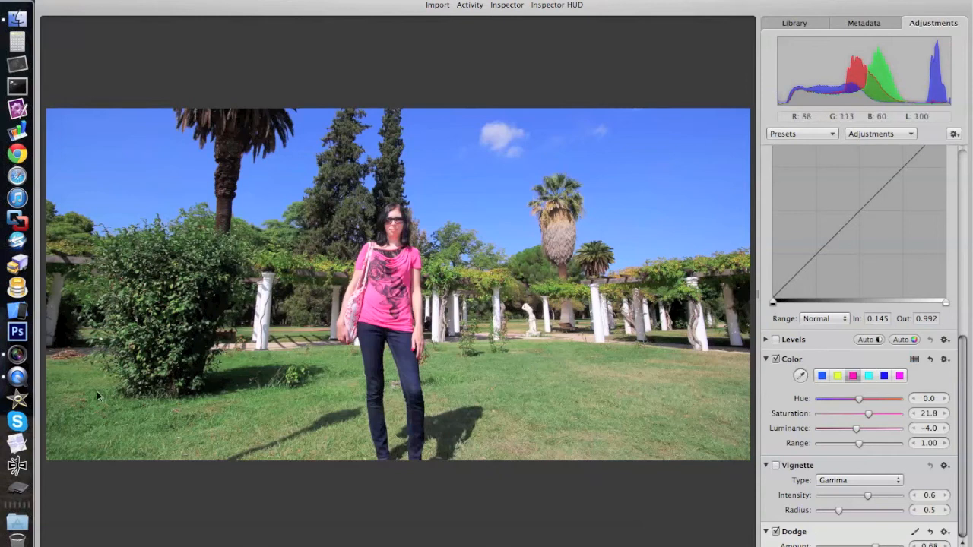
left_click(867, 134)
mouse_move(870, 148)
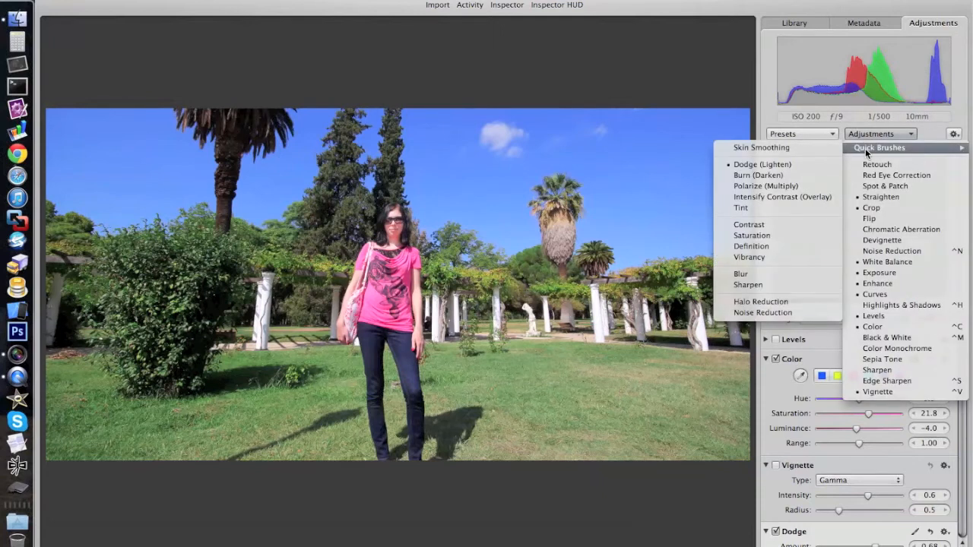
left_click(801, 186)
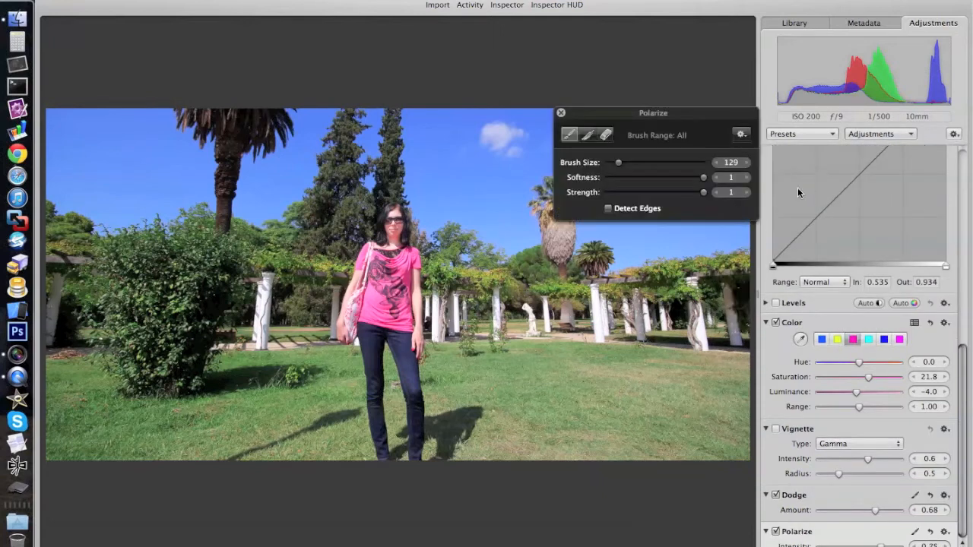
scroll(507, 338, "up", 15)
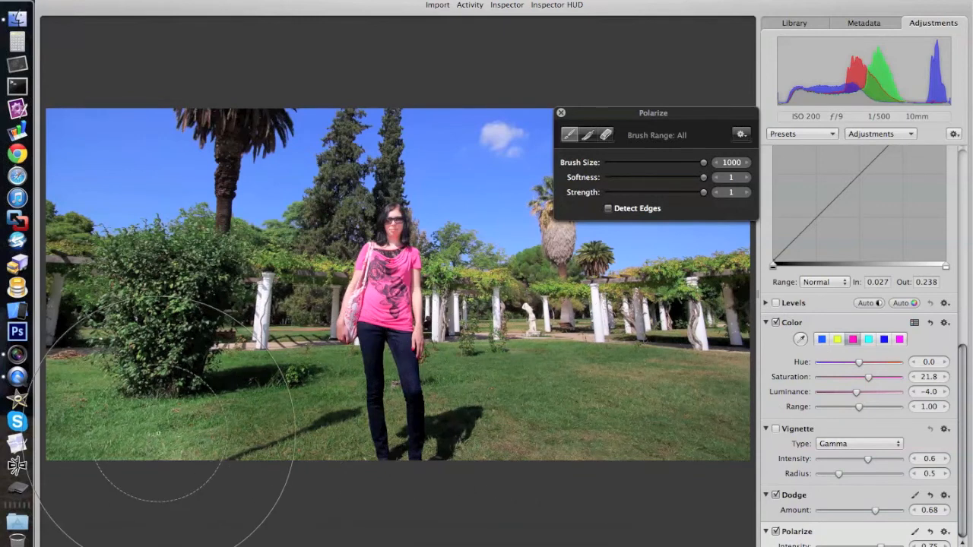
left_click_drag(61, 439, 69, 442)
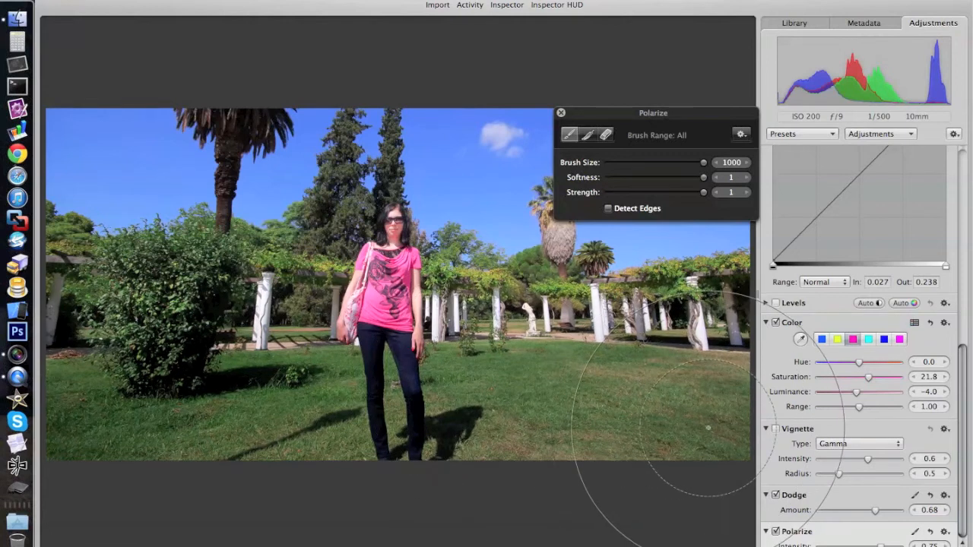
left_click_drag(882, 545, 901, 545)
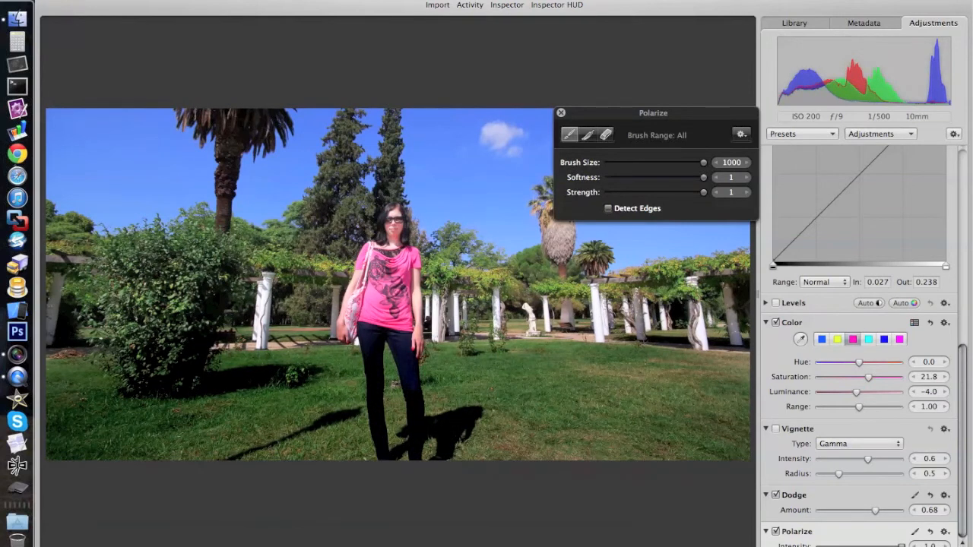
left_click_drag(901, 545, 889, 545)
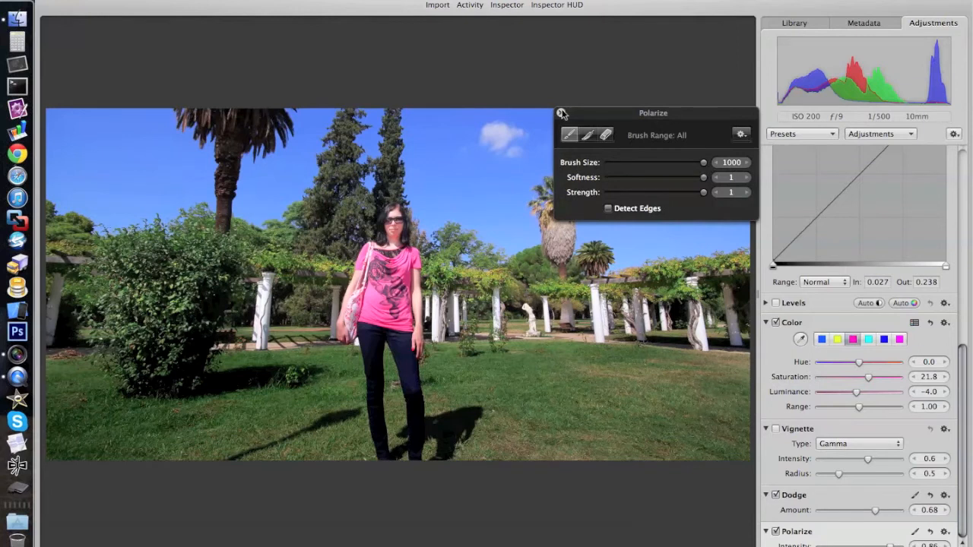
left_click(561, 113)
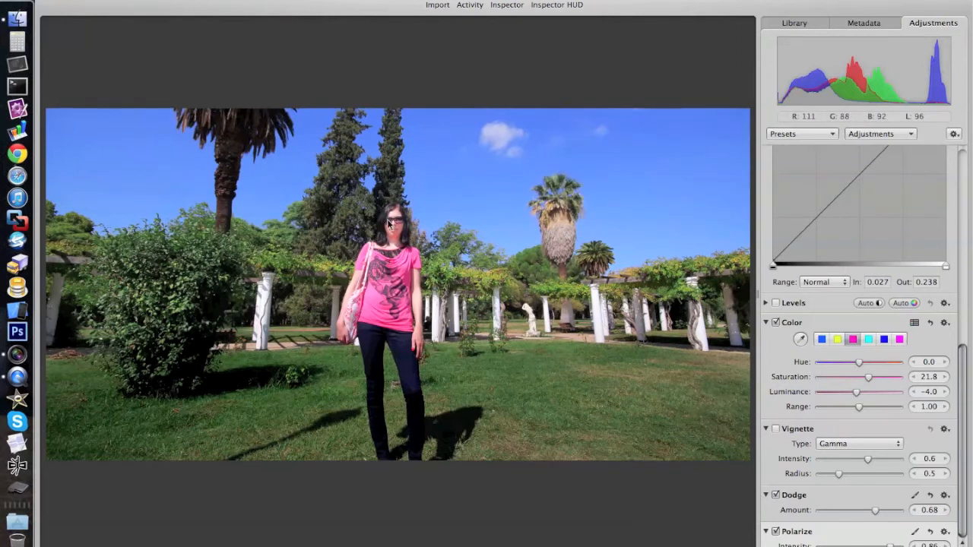
Step: Paint the Sharpen quick brush over the sunglasses with Color Overlay on, at brush size 12, softness 0.5 and strength 0.96
key("z")
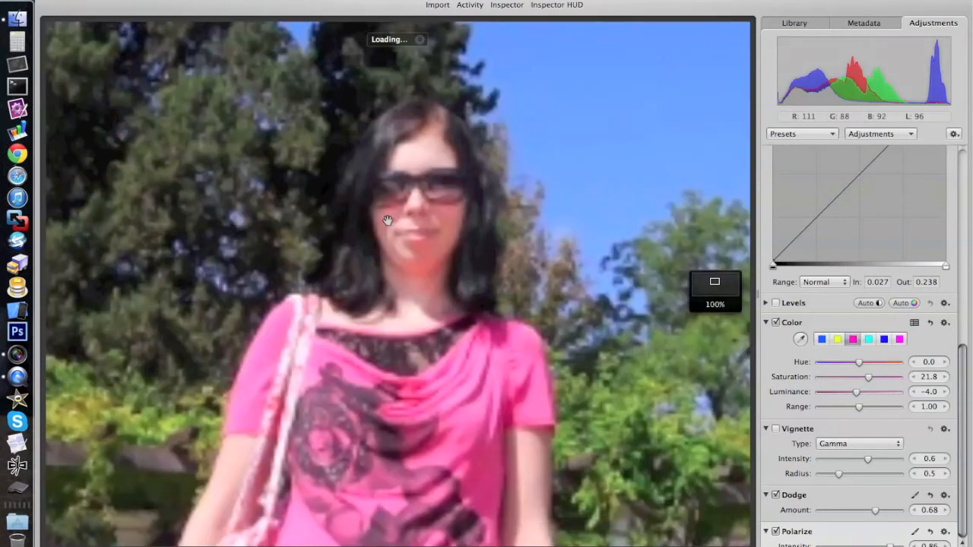
left_click(885, 135)
mouse_move(884, 145)
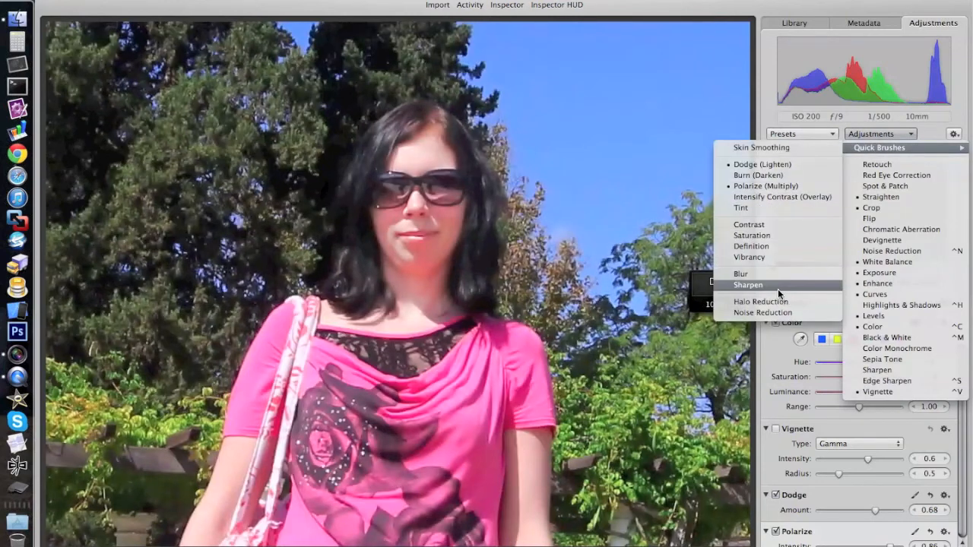
left_click(777, 287)
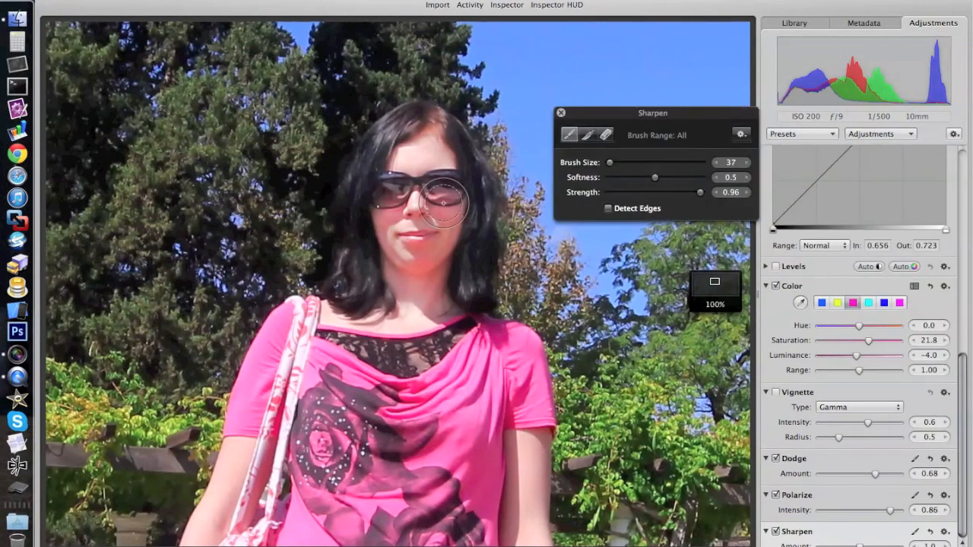
left_click(740, 134)
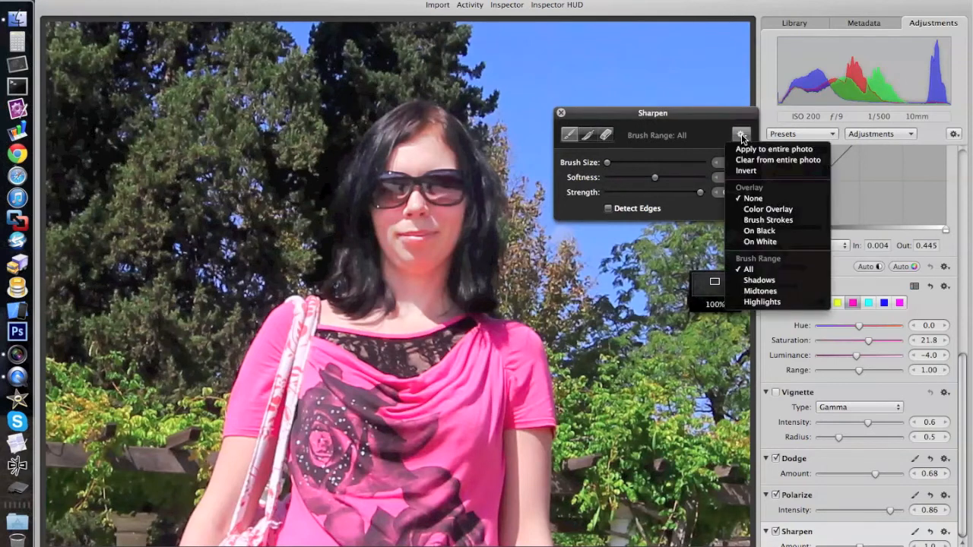
left_click(766, 209)
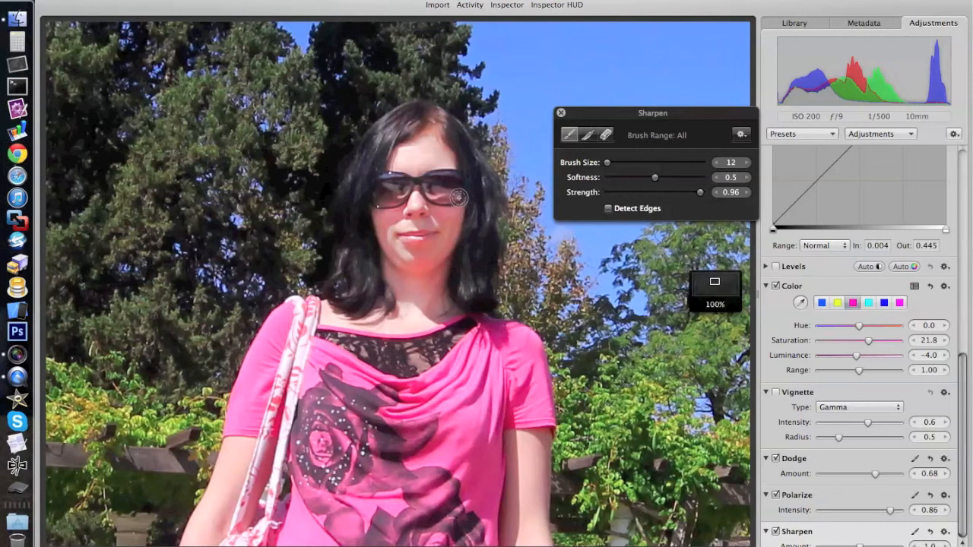
mouse_move(433, 174)
left_mouse_down()
mouse_move(429, 194)
mouse_move(415, 180)
mouse_move(376, 201)
mouse_move(377, 181)
mouse_move(416, 174)
left_mouse_up()
mouse_move(480, 185)
left_mouse_down()
mouse_move(459, 191)
mouse_move(463, 184)
left_mouse_up()
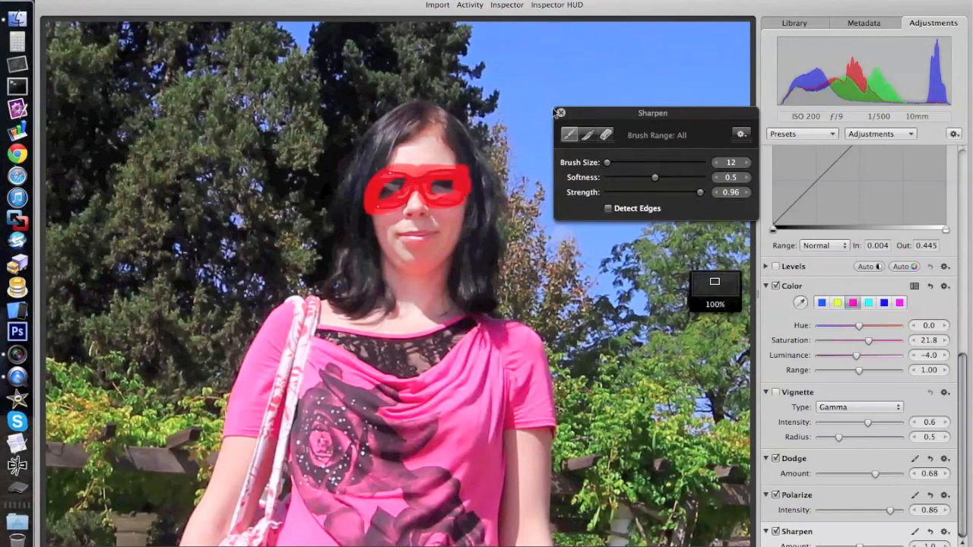
Step: Close the Sharpen brush settings, fit the whole photo in the viewer, and set the Sharpen amount to 0.4
left_click(560, 113)
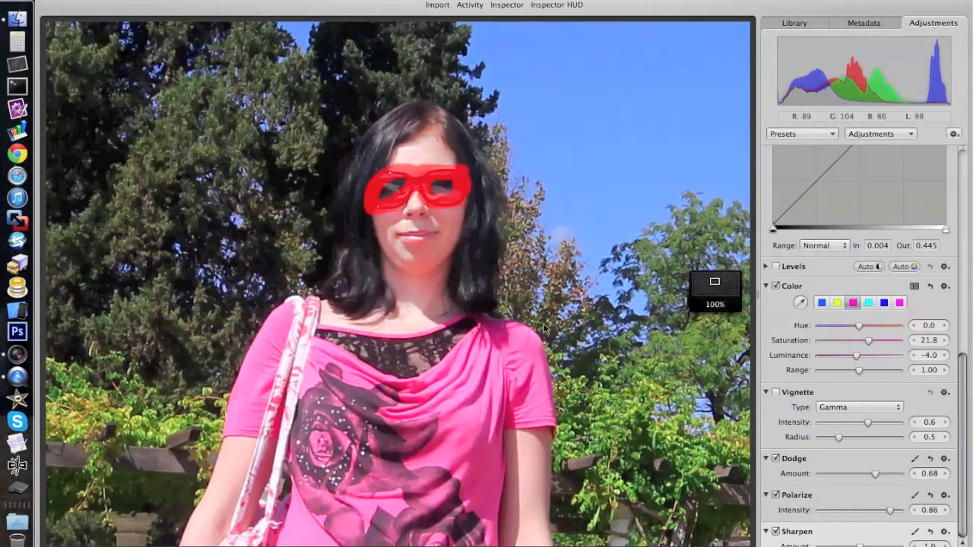
key("z")
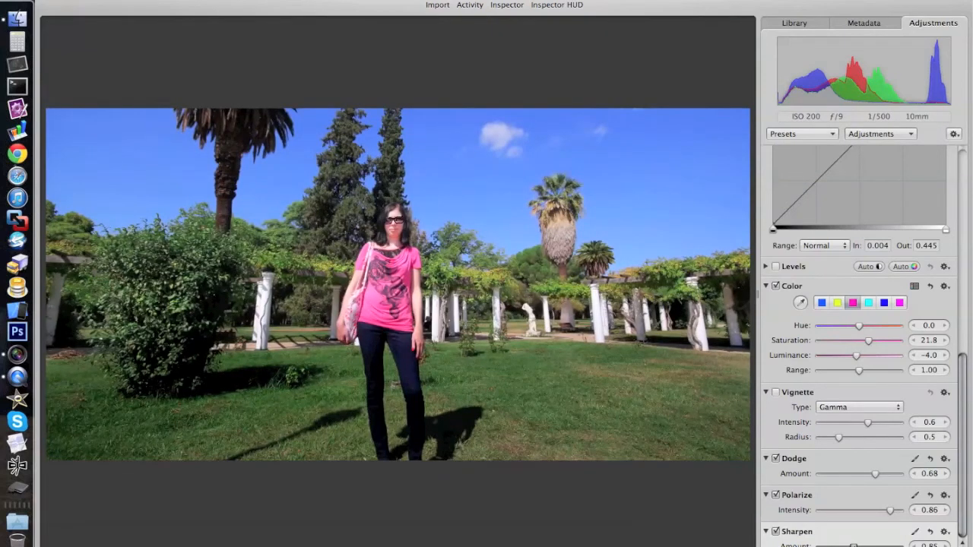
left_click_drag(853, 546, 834, 545)
Step: Enable the Gamma vignette with radius 0.78 and intensity 0.44, and hide the inspector to show the photo larger
left_click(881, 134)
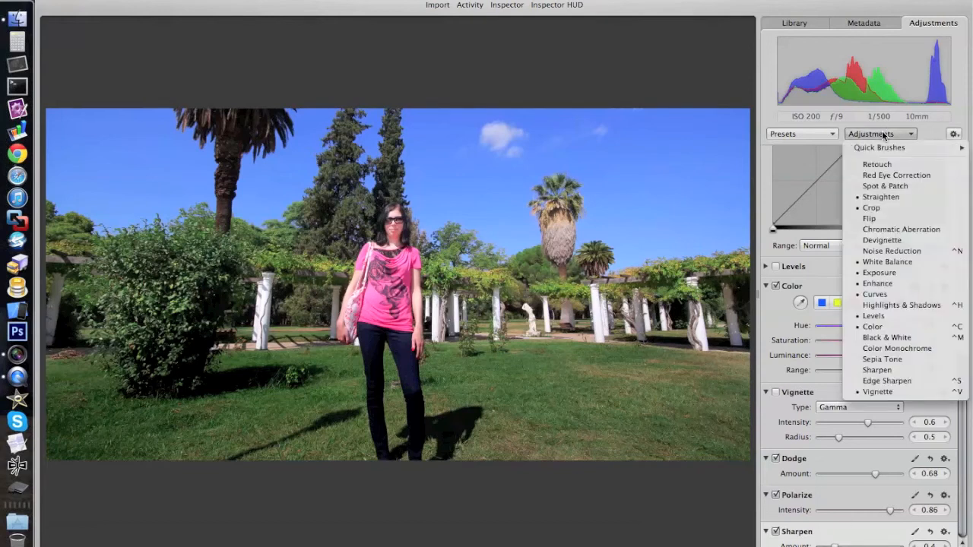
left_click(883, 134)
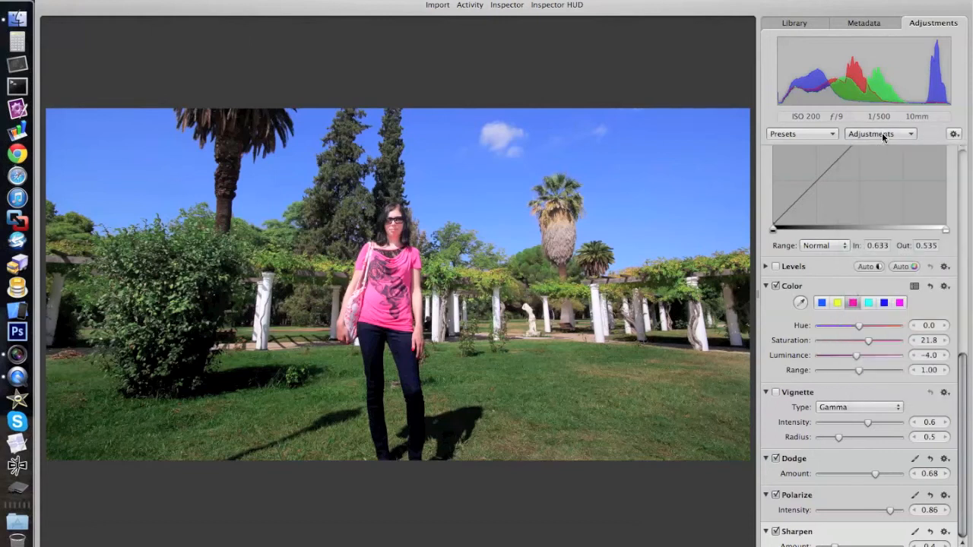
left_click(793, 393)
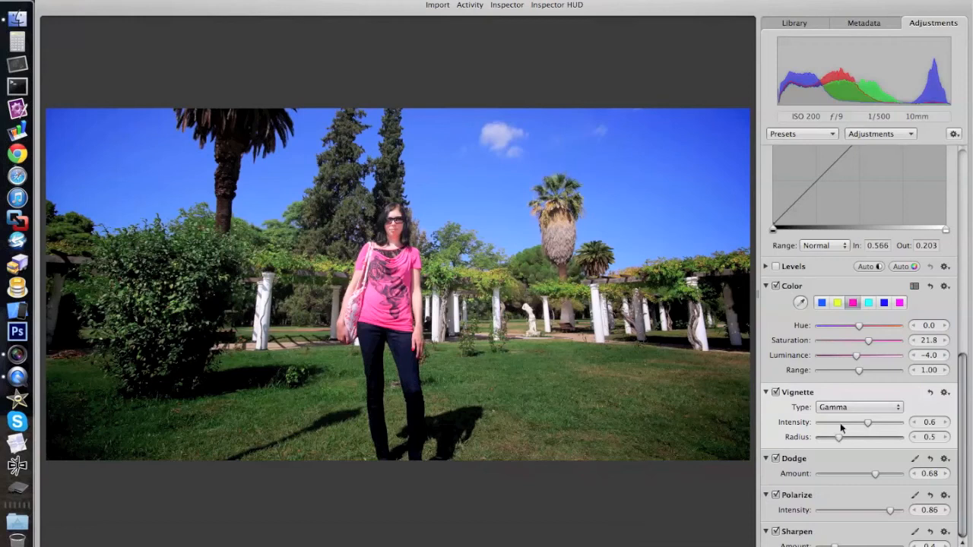
left_click_drag(840, 437, 852, 437)
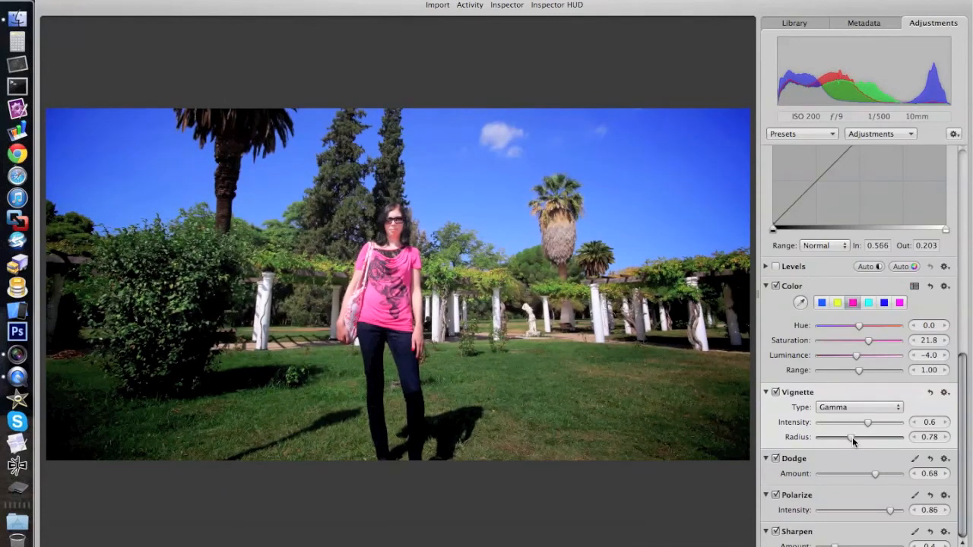
left_click_drag(868, 422, 857, 425)
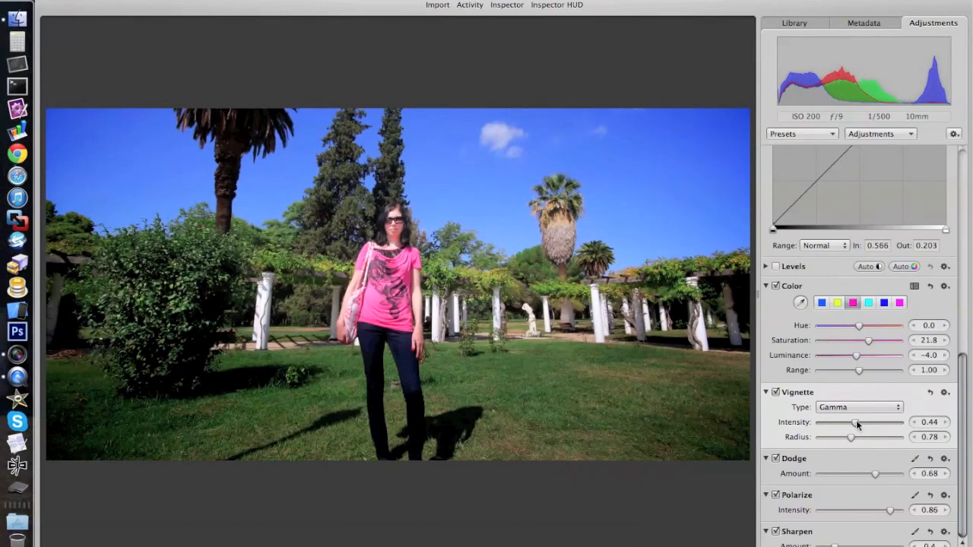
key("i")
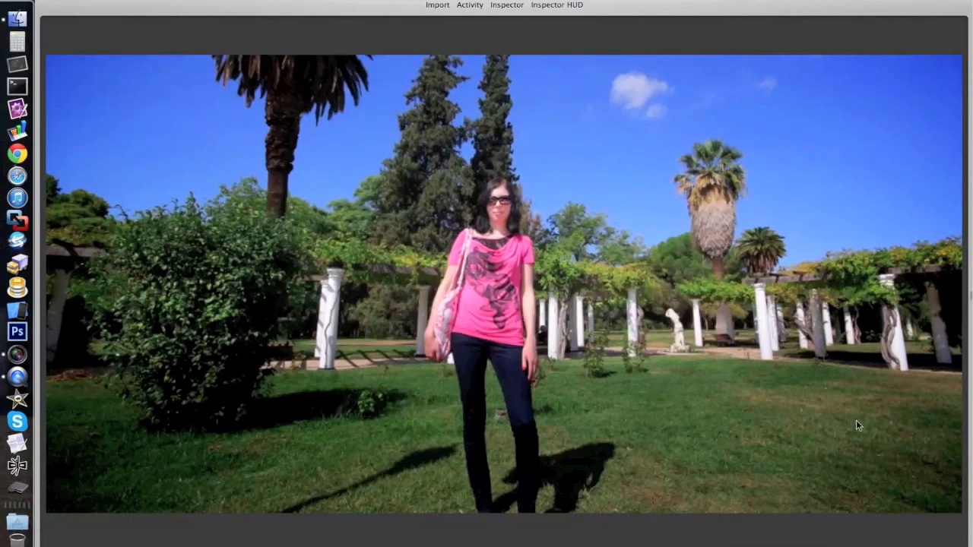